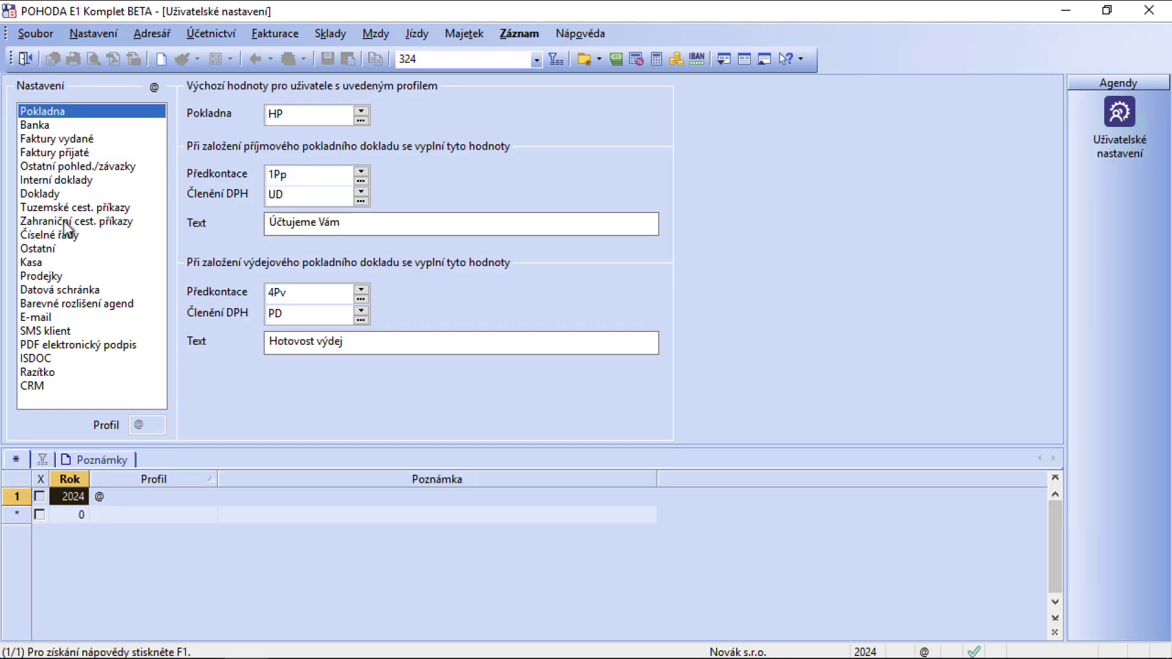
Step: Enable "Daňový doklad k platbě vystavit k aktuálnímu datu" in the internal document settings and open Vydané zálohové faktury
{"action": "left_click", "coordinate": [72, 181]}
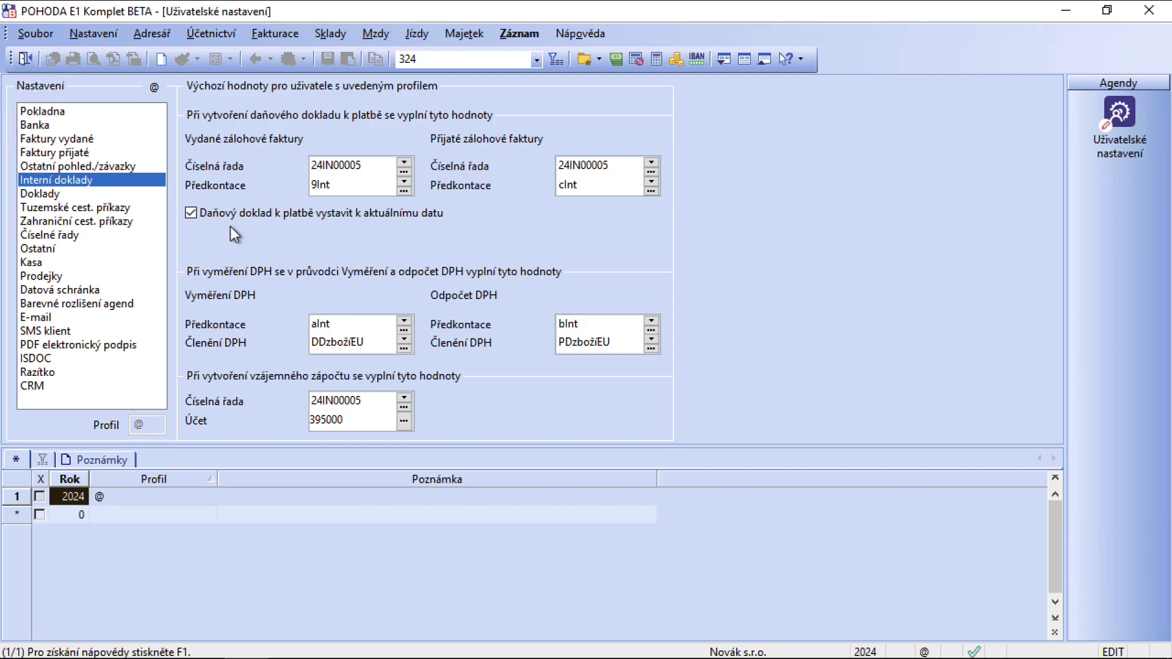
{"action": "left_click", "coordinate": [275, 33]}
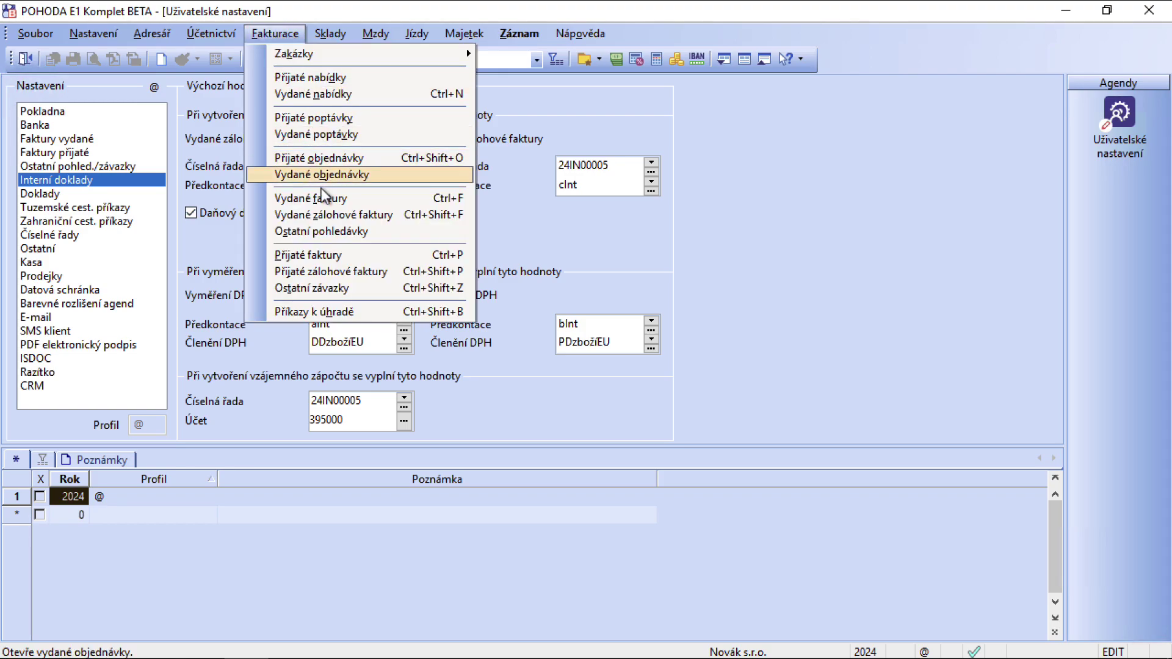
{"action": "left_click", "coordinate": [324, 214]}
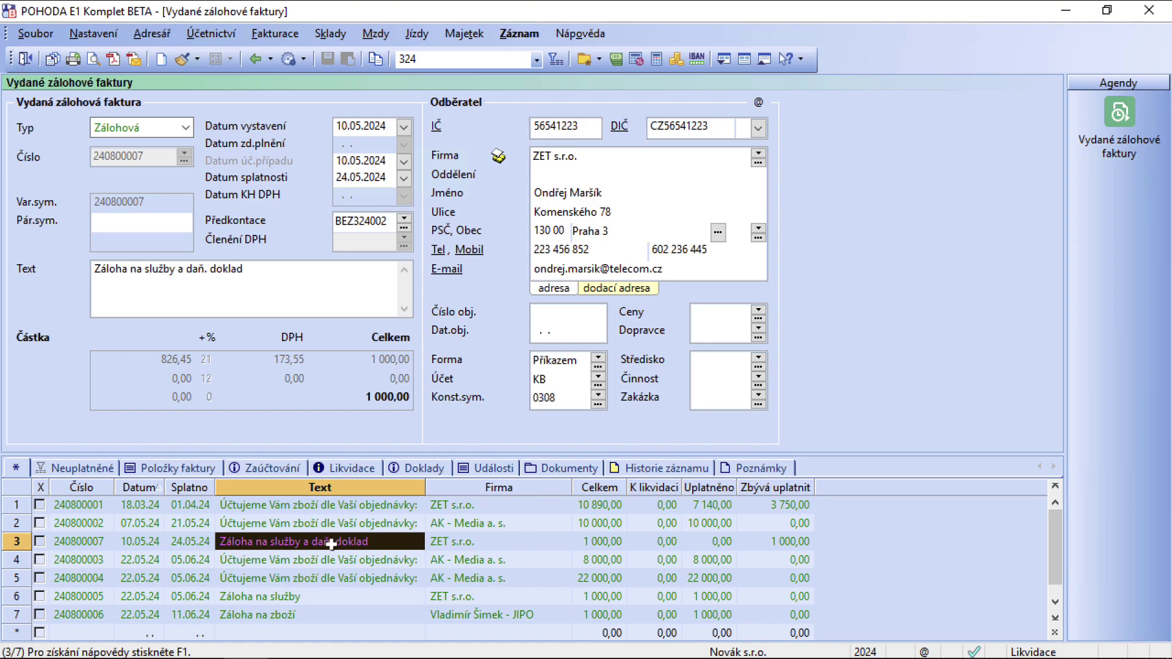
Step: Issue a tax document for the bank payment of the ZET s.r.o. advance invoice "Záloha na služby a daň. doklad"
{"action": "left_click", "coordinate": [353, 470]}
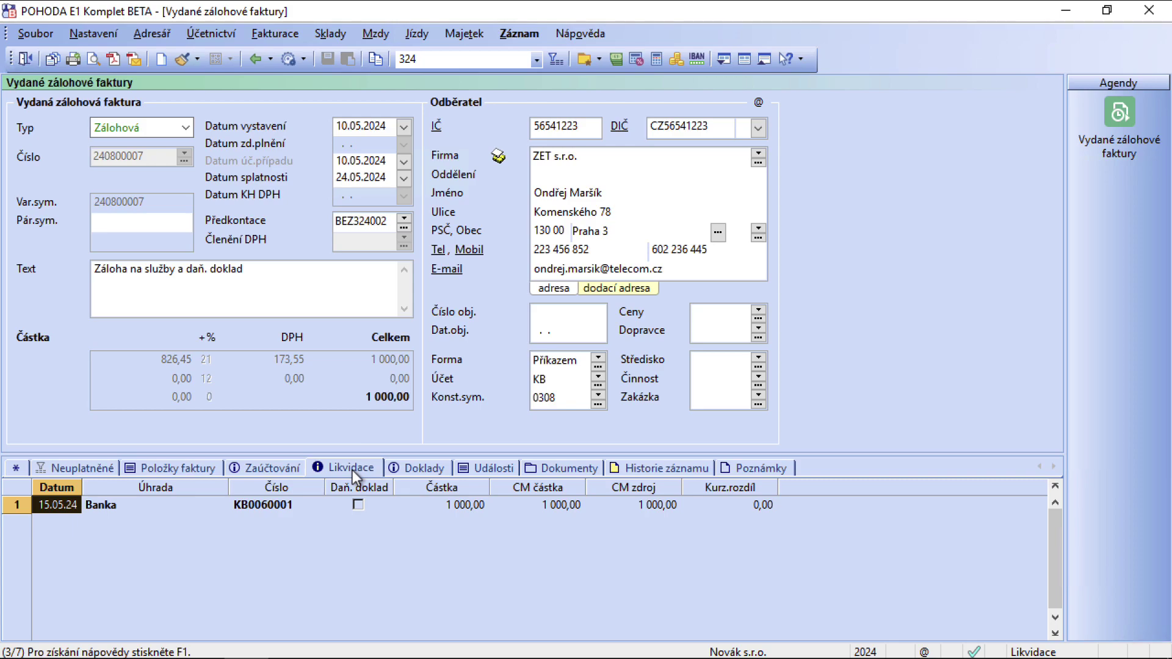
{"action": "right_click", "coordinate": [312, 541]}
{"action": "left_click", "coordinate": [346, 566]}
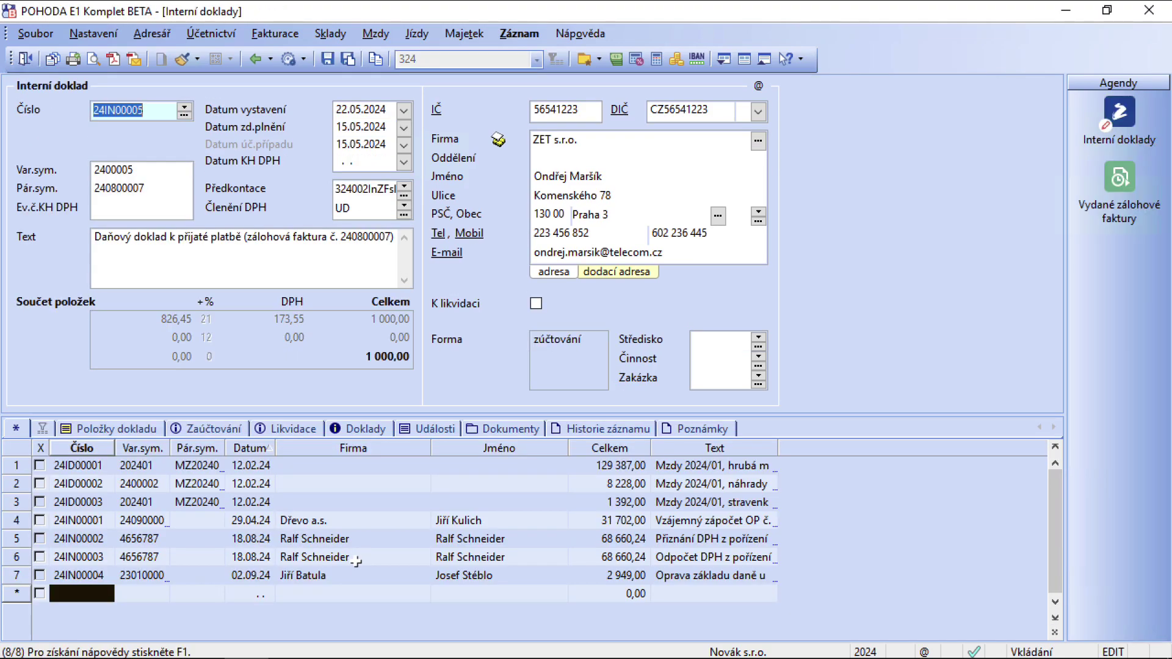
Step: Check the taxable supply date on the new internal document and discard the document without saving
{"action": "left_click", "coordinate": [336, 126]}
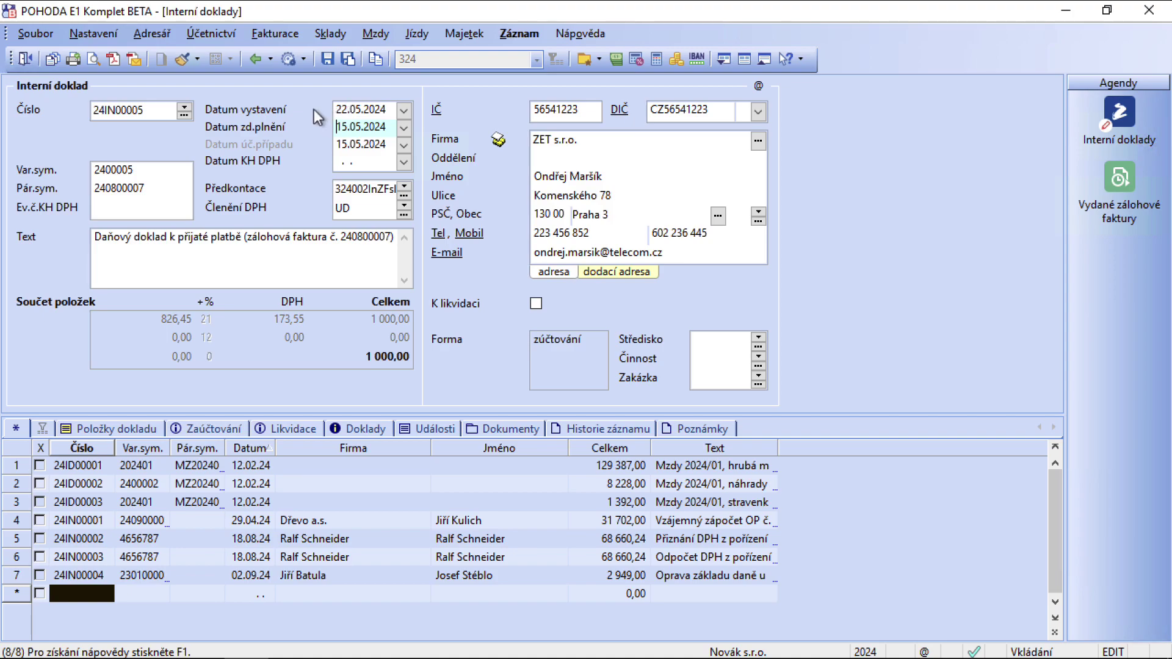
{"action": "key", "text": "Escape"}
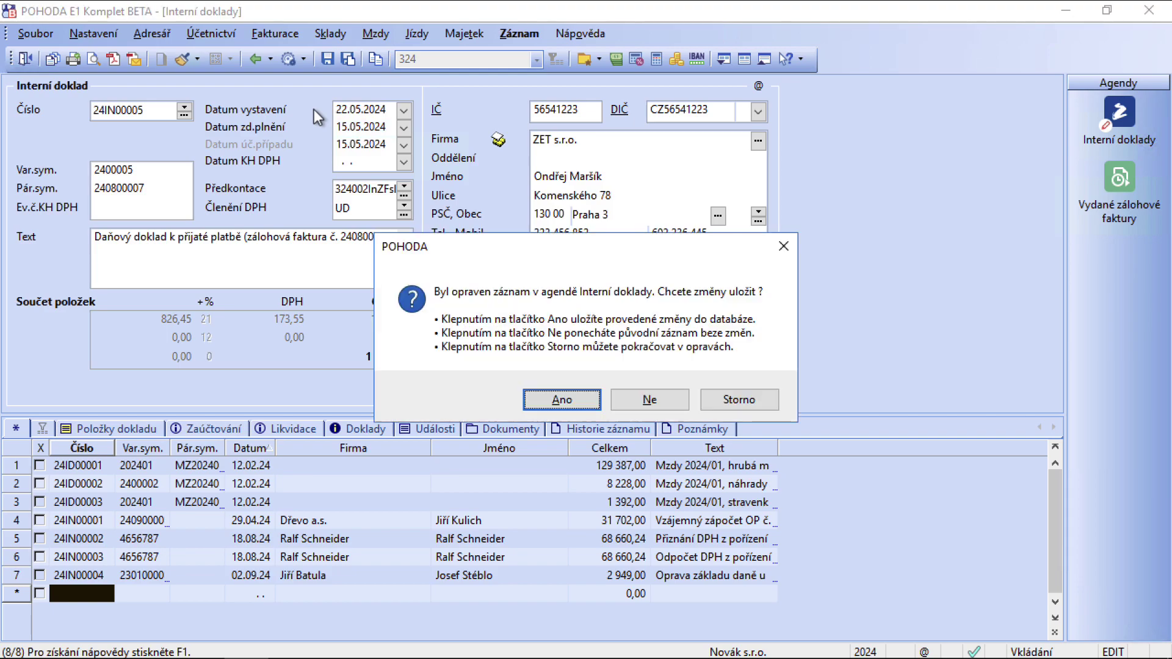
{"action": "key", "text": "n"}
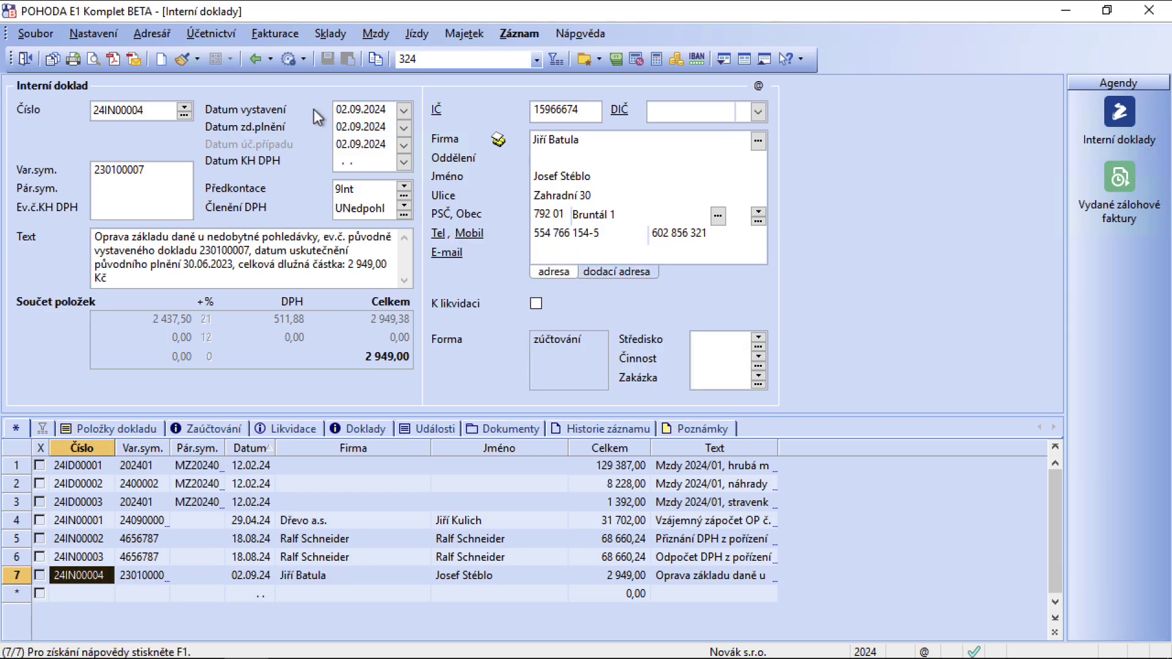
Step: Disable "Daňový doklad k platbě vystavit k aktuálnímu datu" for internal documents in Uživatelské nastavení and save the setting
{"action": "left_click", "coordinate": [103, 38]}
{"action": "left_click", "coordinate": [119, 70]}
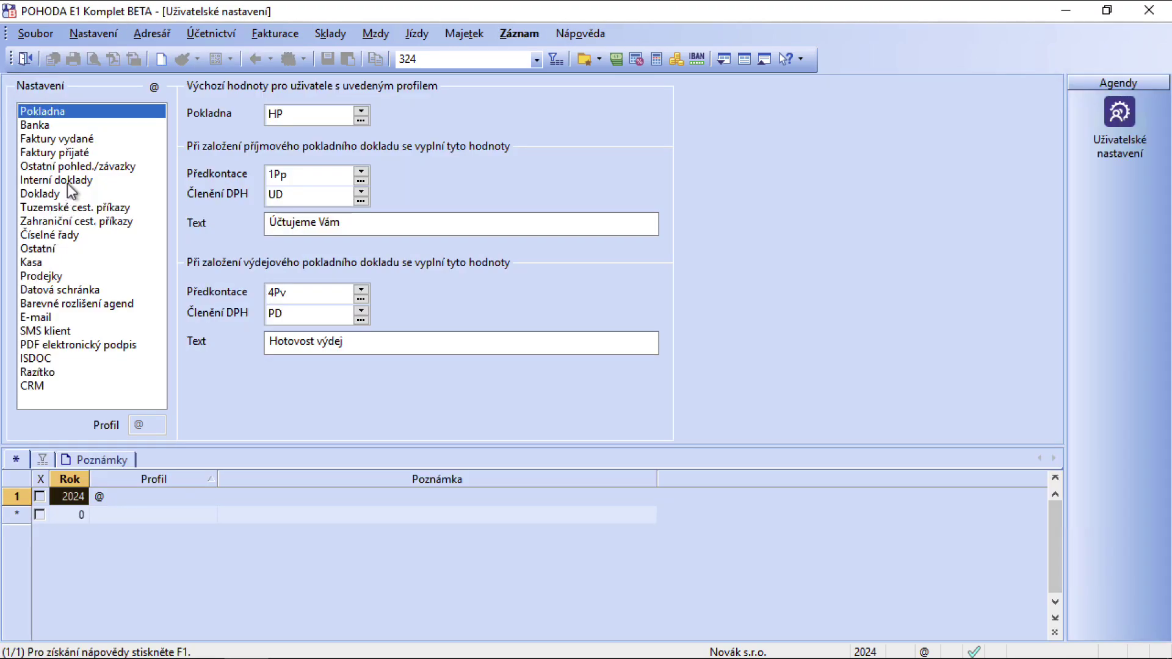
{"action": "left_click", "coordinate": [69, 181]}
{"action": "left_click", "coordinate": [235, 216]}
{"action": "left_click", "coordinate": [328, 60]}
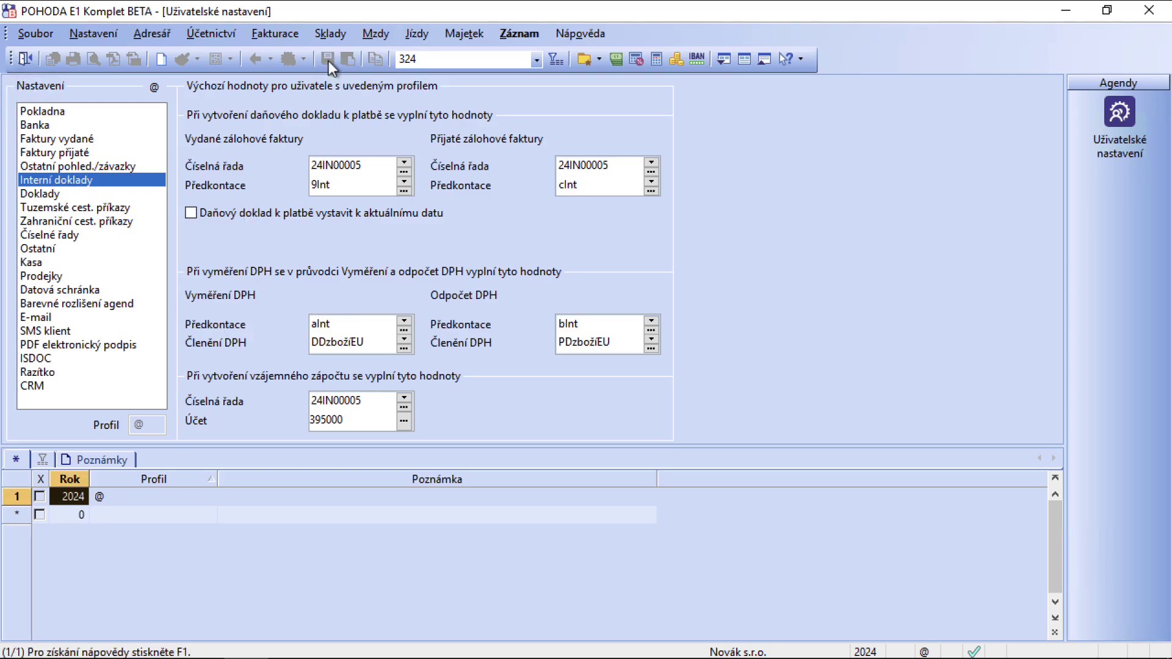
Step: From Vydané zálohové faktury, issue a tax document for the settled bank payment of "Záloha na služby a daň. doklad"
{"action": "left_click", "coordinate": [272, 34]}
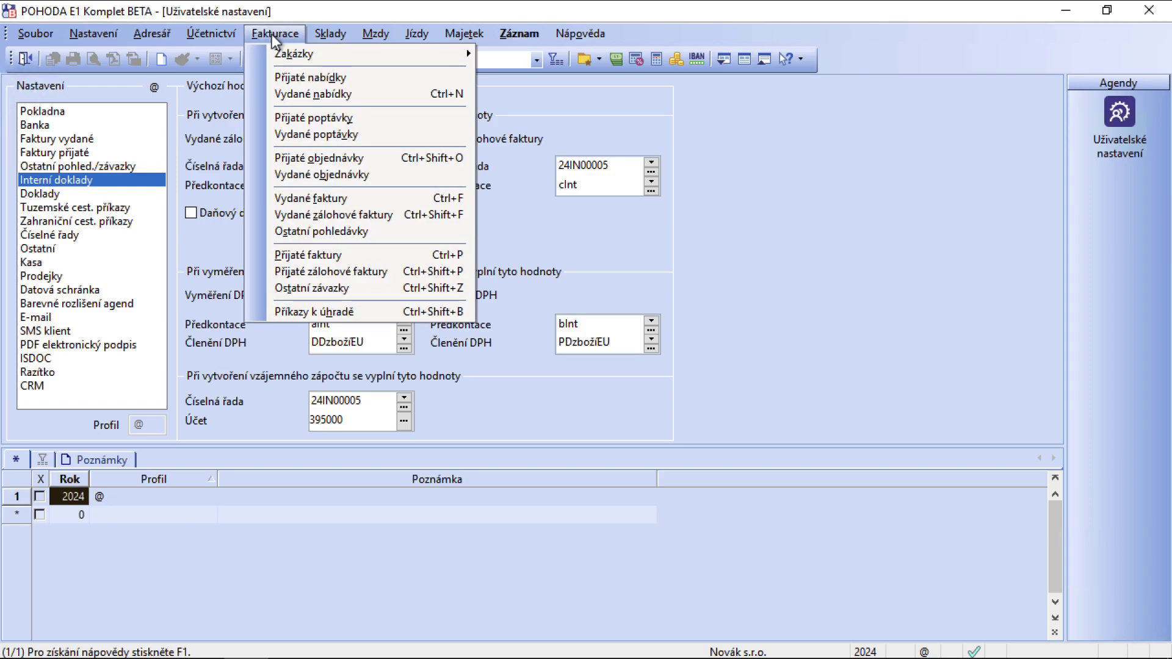
{"action": "left_click", "coordinate": [251, 211]}
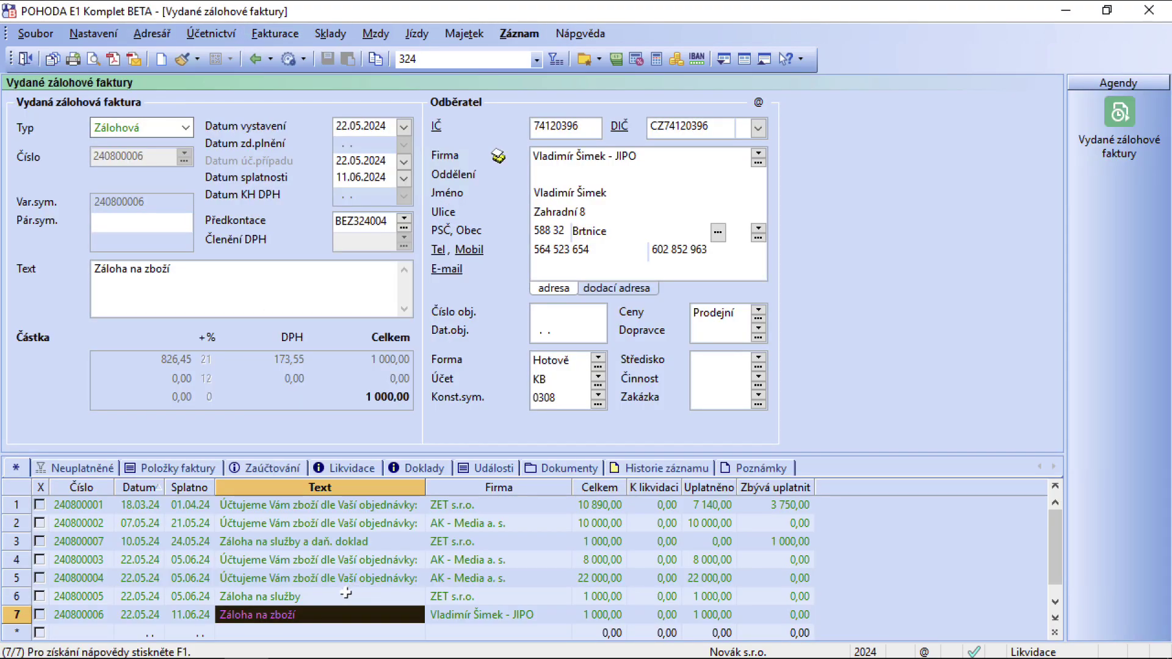
{"action": "left_click", "coordinate": [354, 544]}
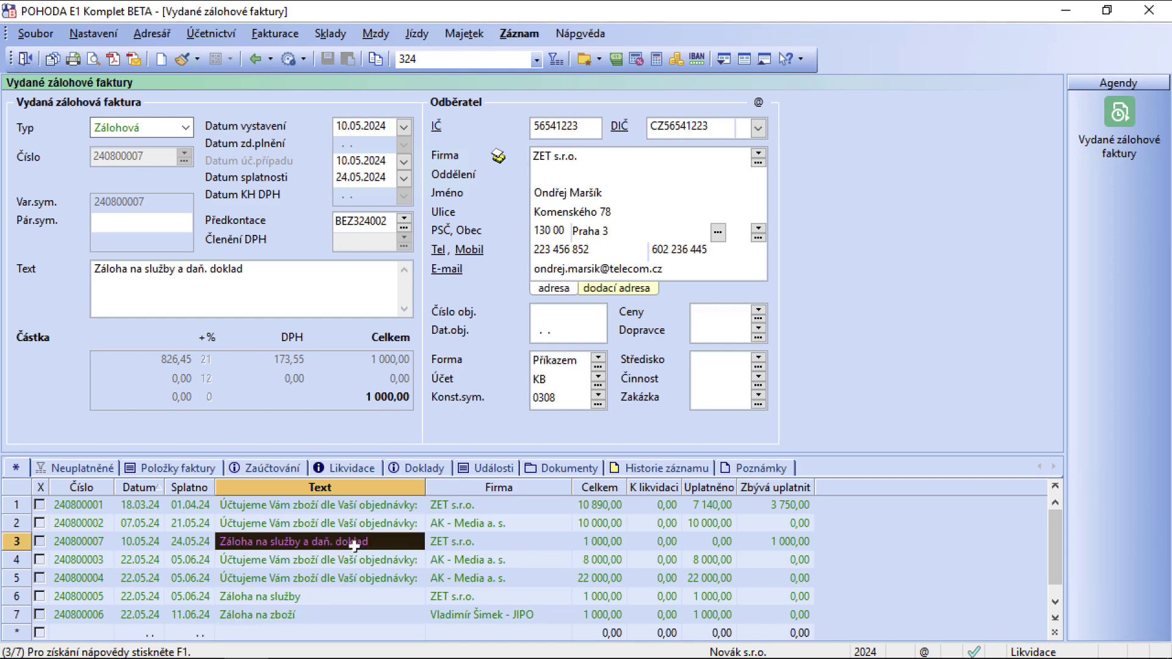
{"action": "left_click", "coordinate": [354, 469]}
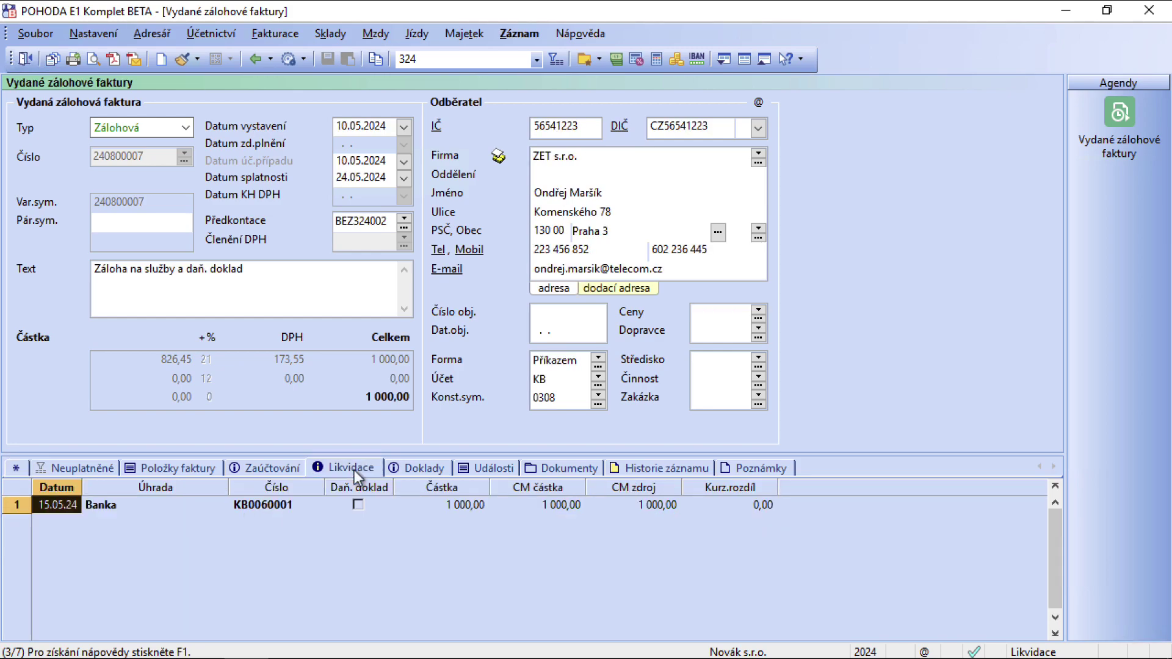
{"action": "right_click", "coordinate": [287, 552]}
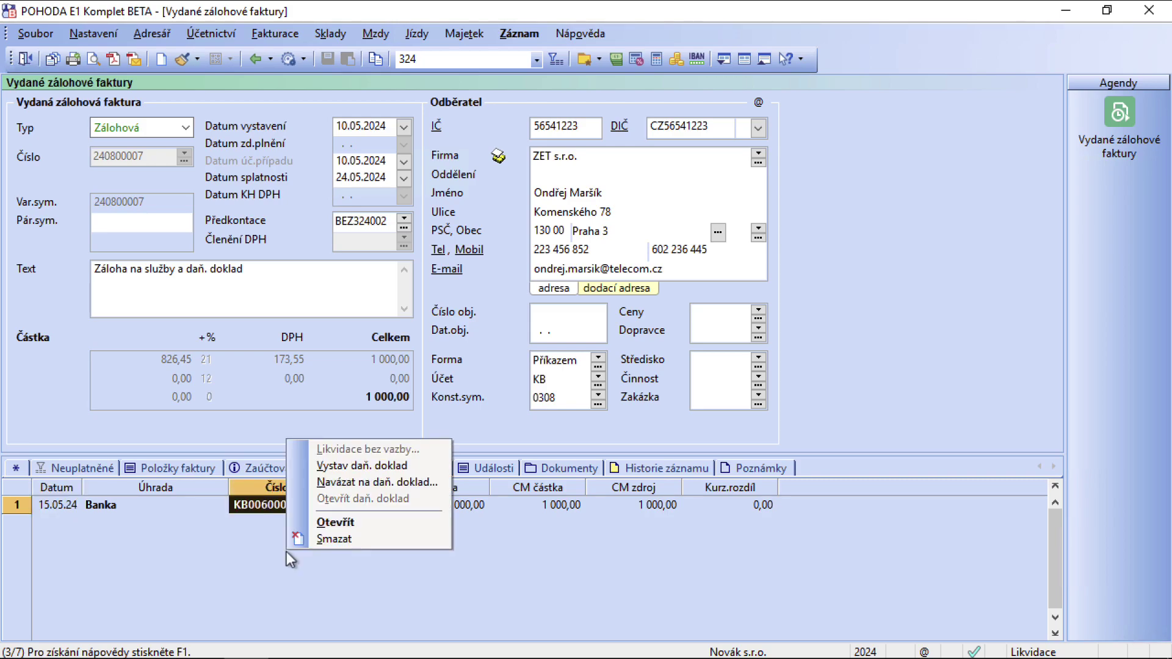
{"action": "left_click", "coordinate": [385, 467]}
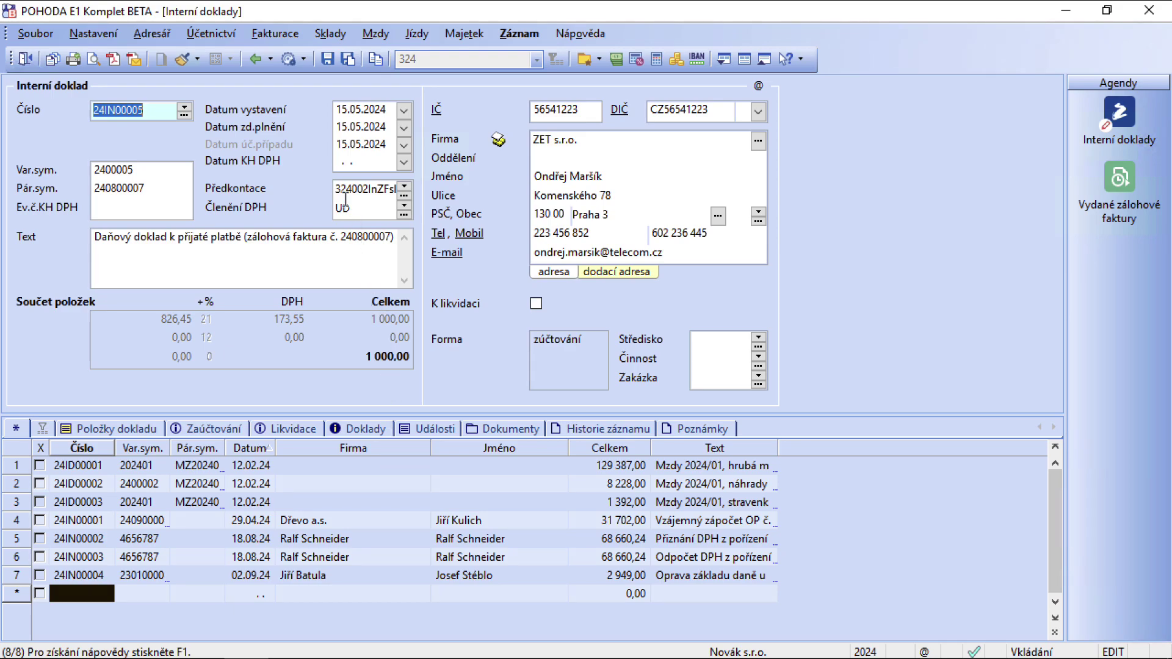
Step: Save the internal tax document for the received payment and display its accounting entries
{"action": "left_click", "coordinate": [337, 109]}
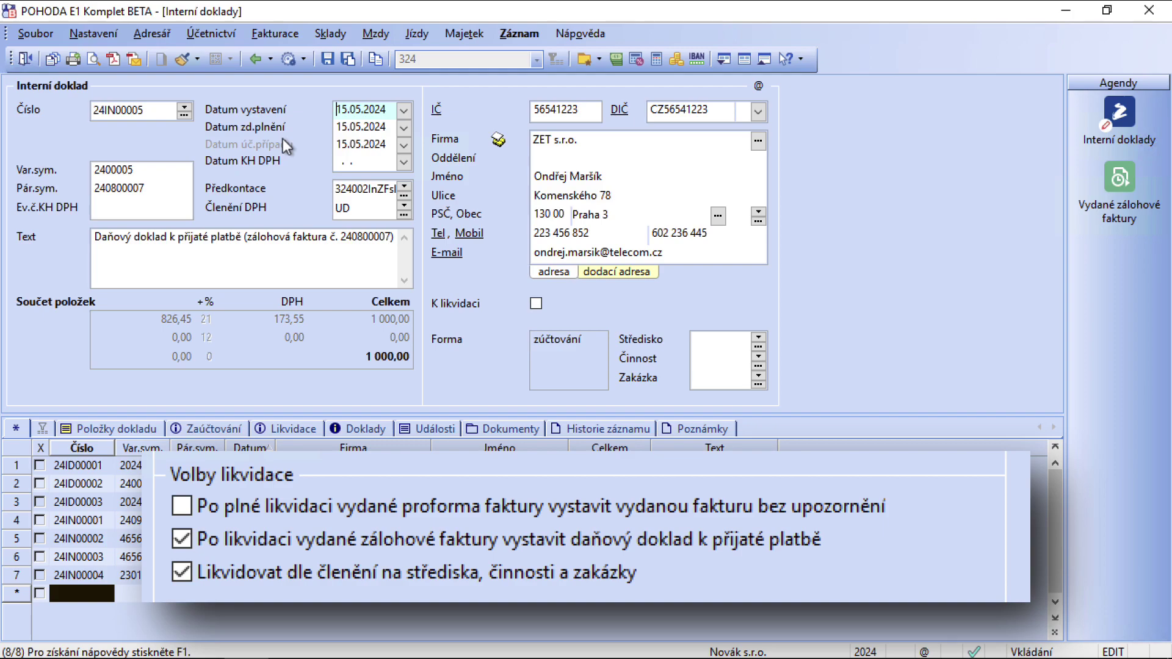
{"action": "key", "text": "ctrl+Return"}
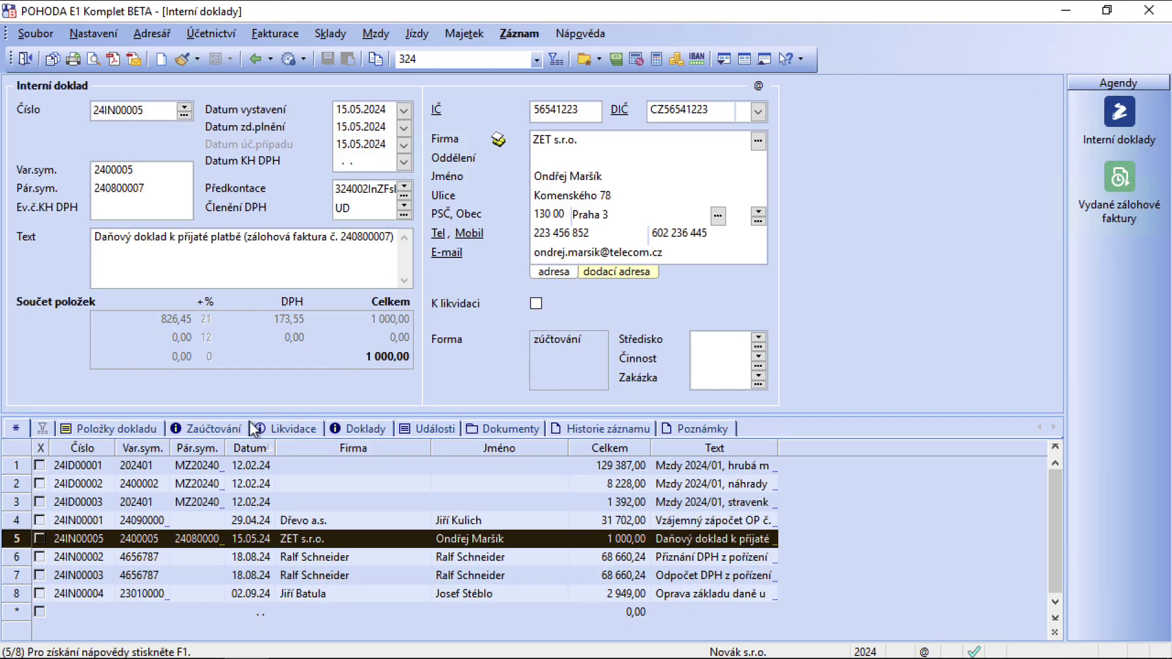
{"action": "left_click", "coordinate": [219, 431]}
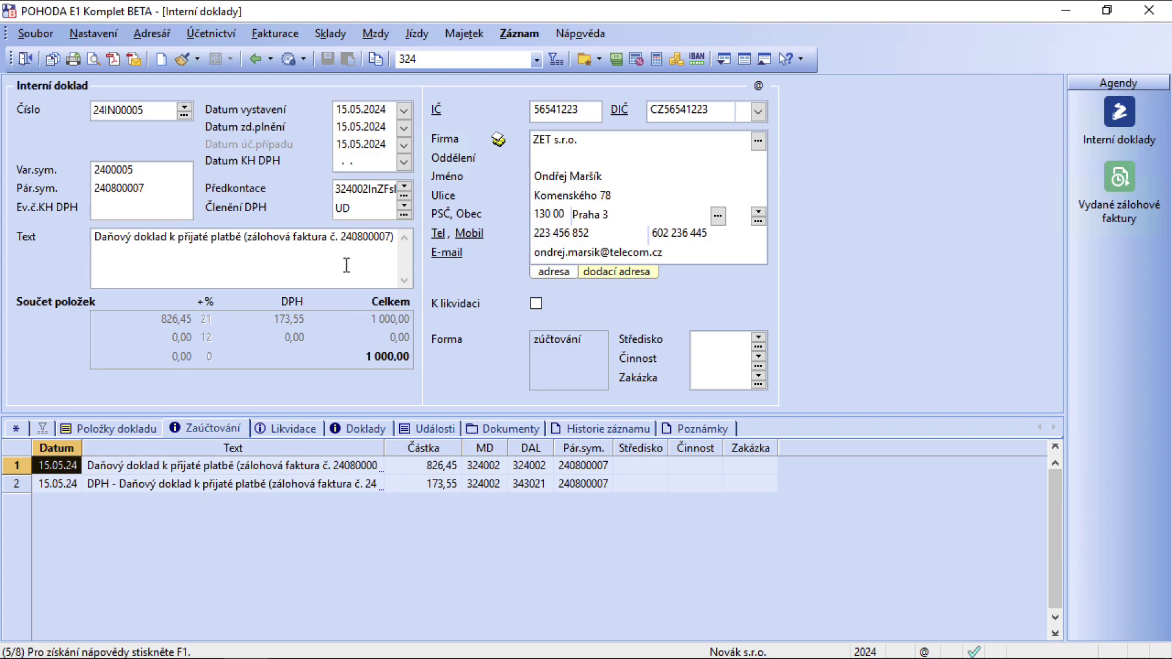
Step: Create a new issued invoice with one item, quantity 1, at a unit price of 1 000,00 including 21 % VAT
{"action": "left_click", "coordinate": [253, 34]}
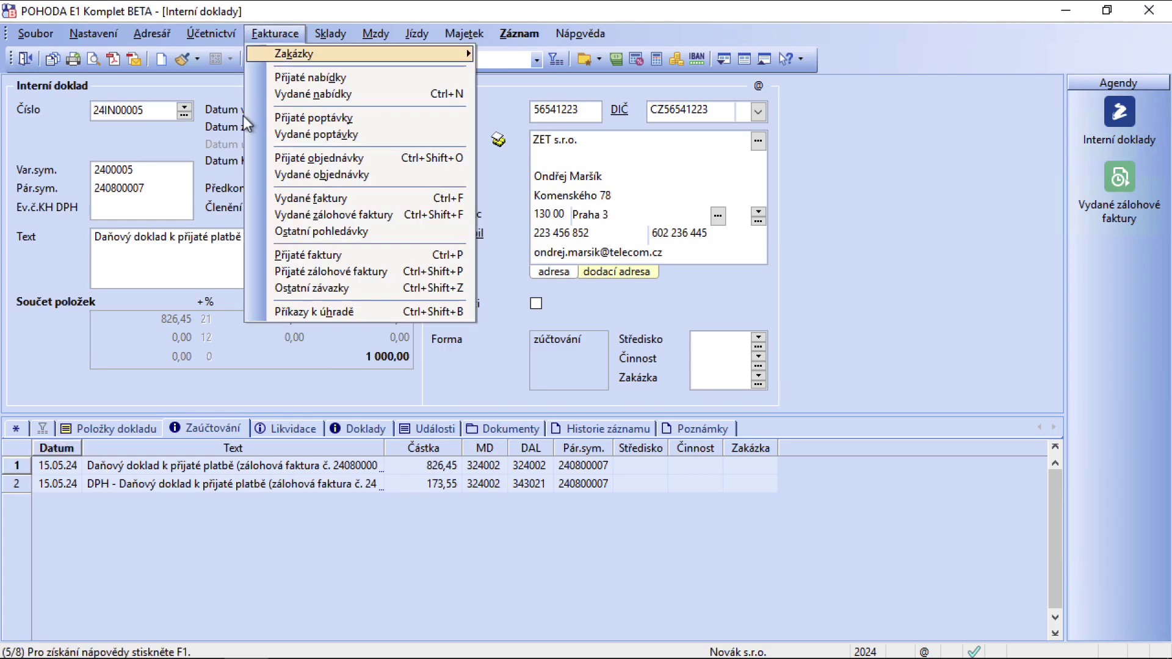
{"action": "left_click", "coordinate": [254, 193]}
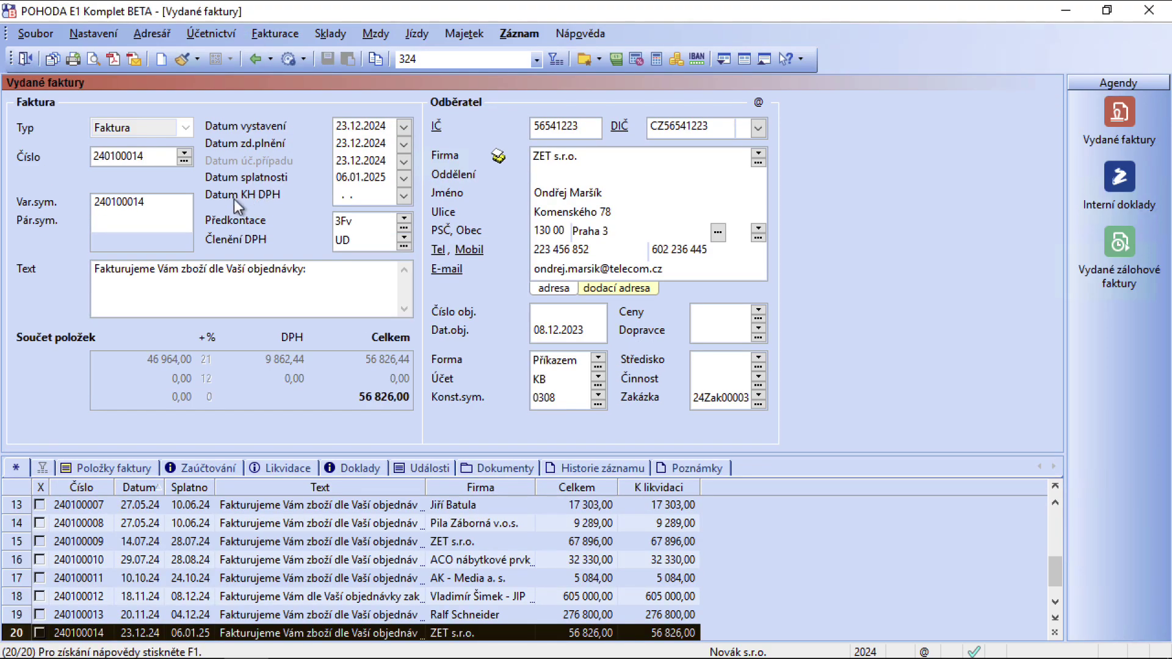
{"action": "left_click", "coordinate": [163, 62]}
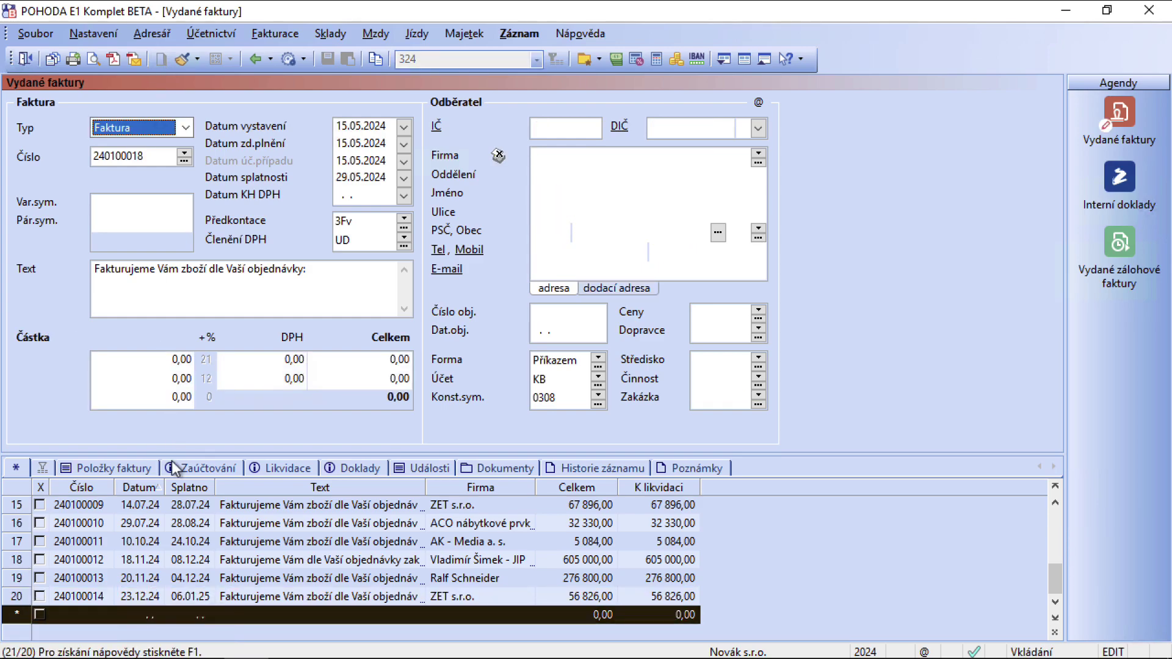
{"action": "left_click", "coordinate": [131, 468]}
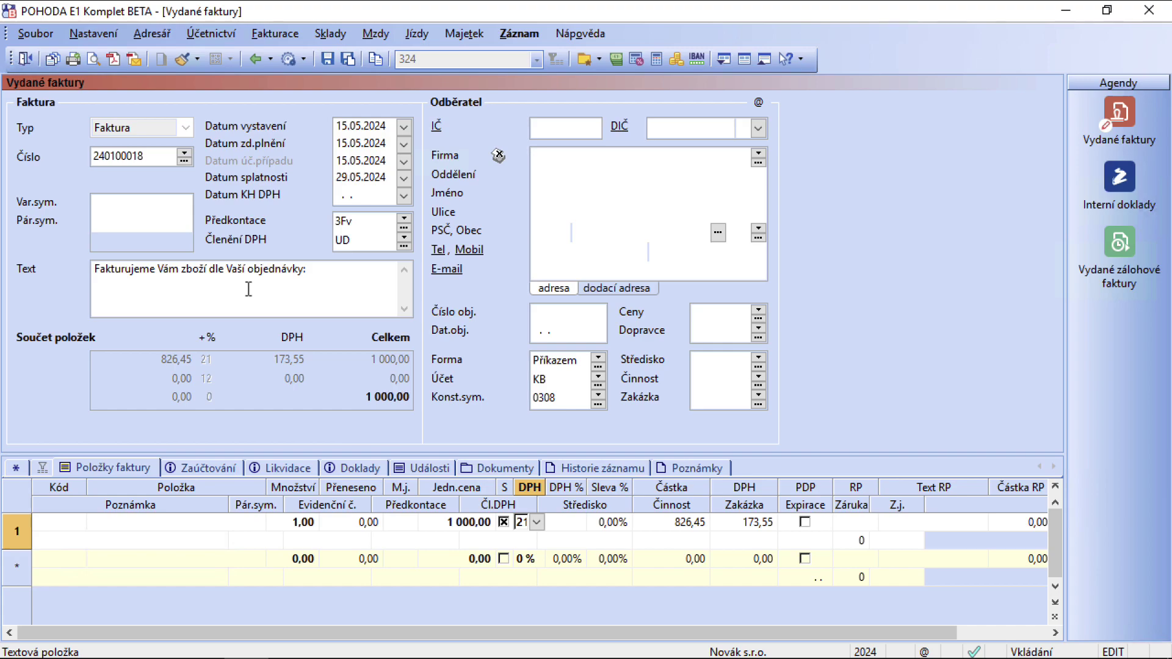
Step: Transfer the advance invoice "Záloha na služby a daň. doklad" into the new invoice as a deduction of 1 000,00 Kč
{"action": "left_click", "coordinate": [272, 64]}
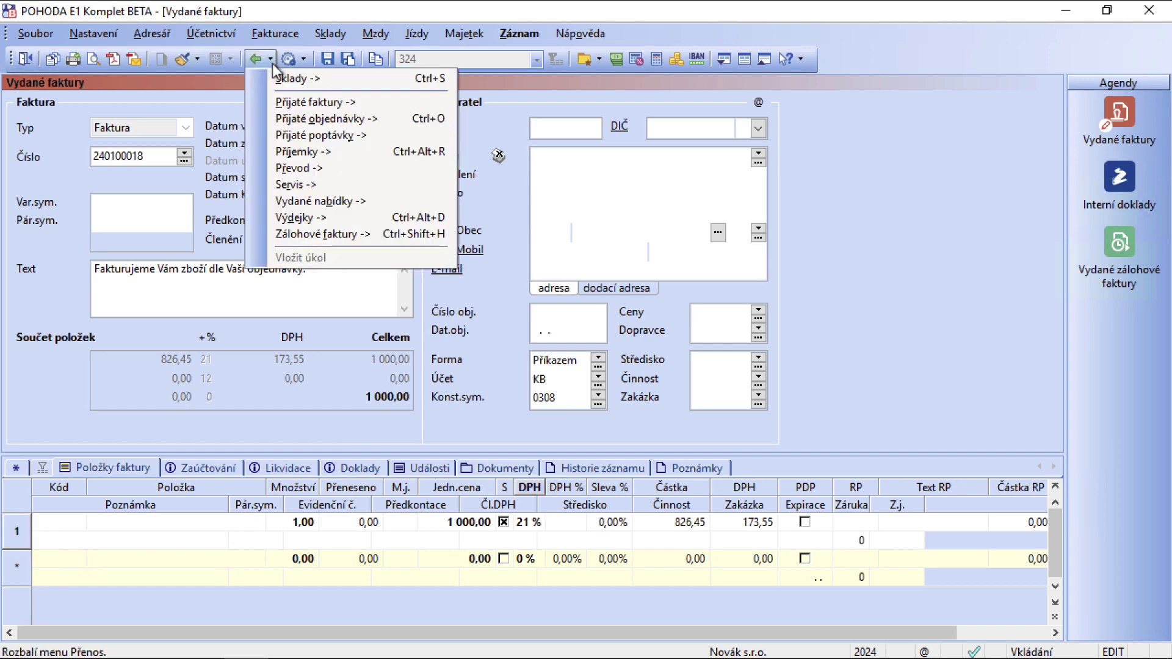
{"action": "left_click", "coordinate": [358, 235]}
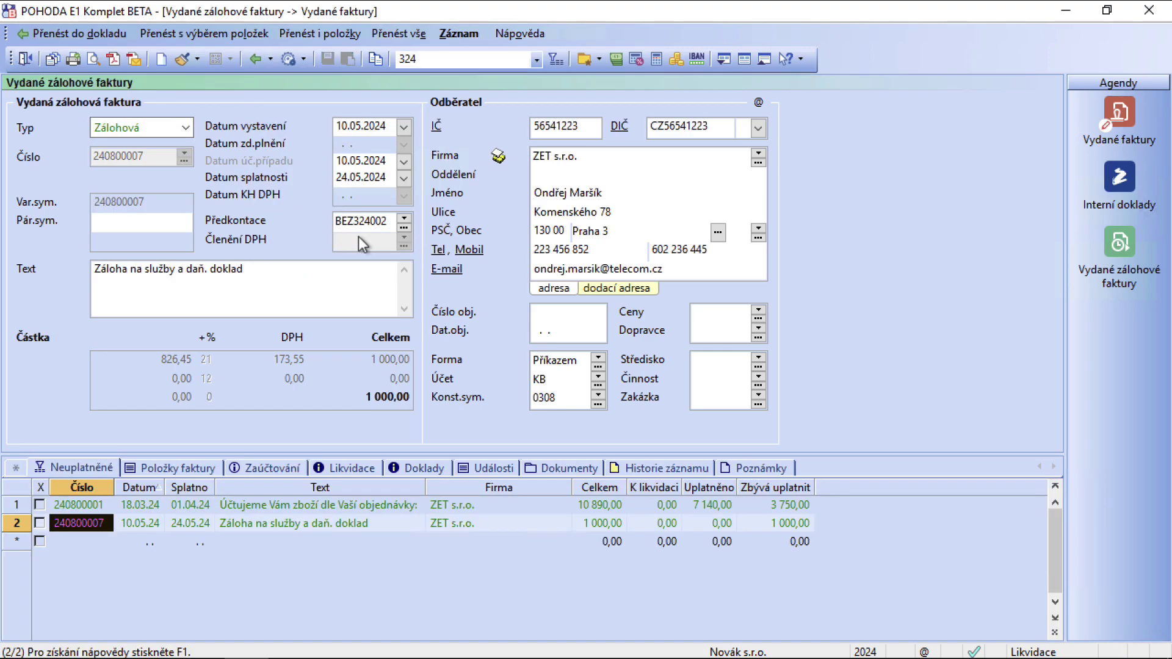
{"action": "double_click", "coordinate": [316, 524]}
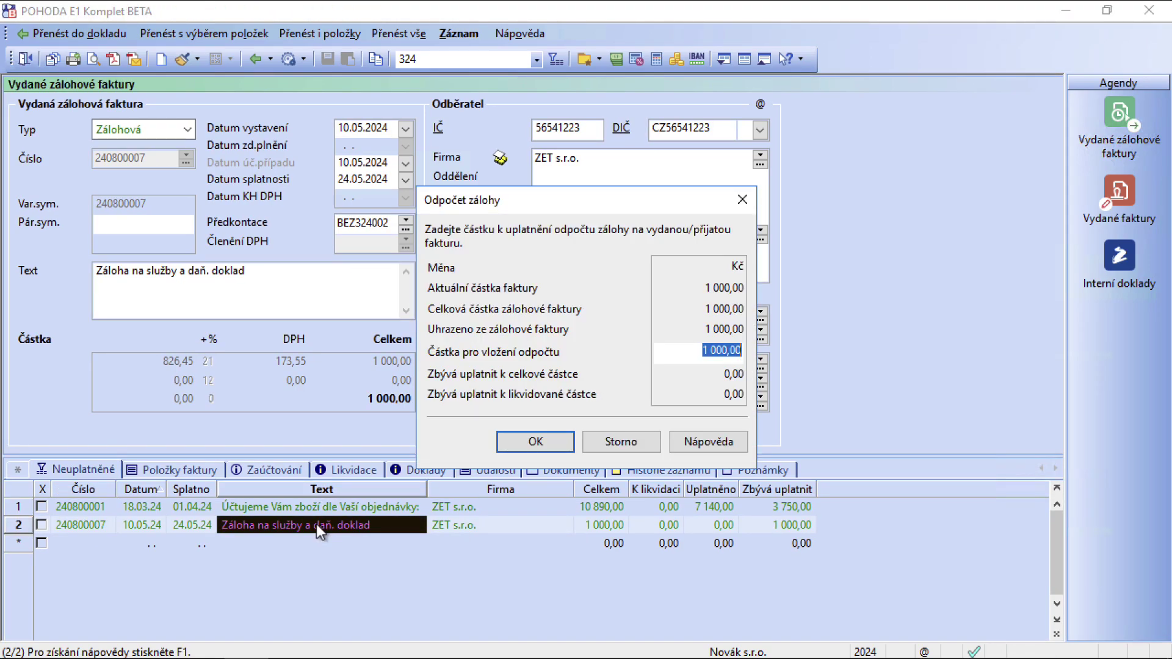
{"action": "left_click", "coordinate": [540, 442]}
{"action": "left_click", "coordinate": [763, 392]}
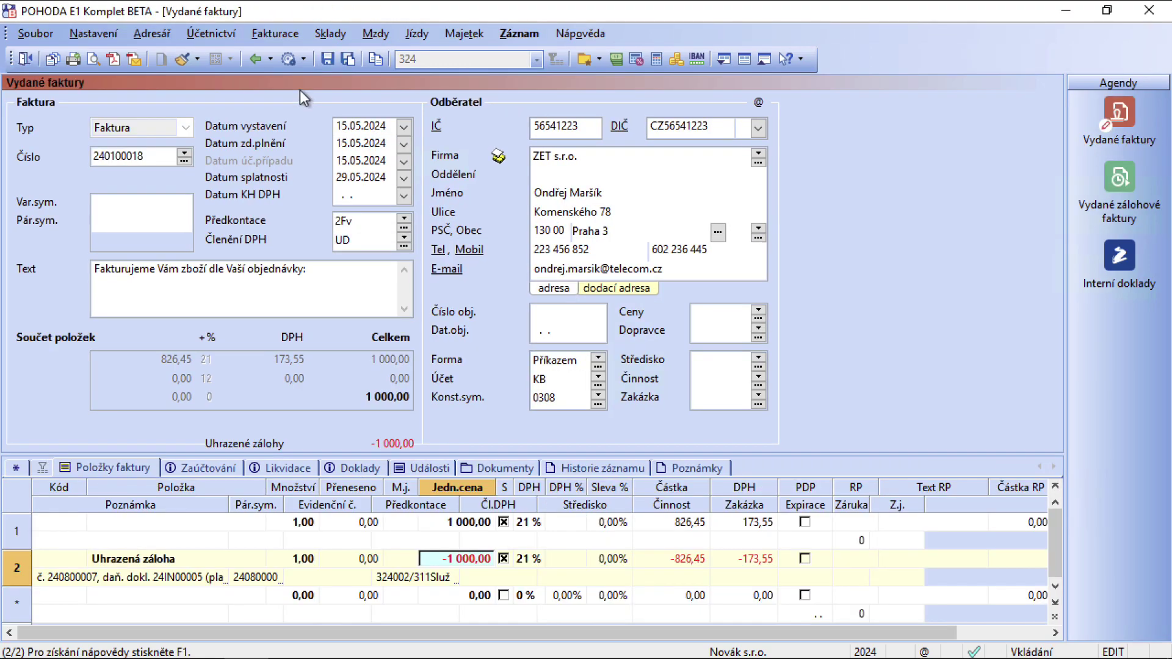
Step: Save the final invoice with the issue date 22.05.2024 and display its accounting entries
{"action": "left_click", "coordinate": [349, 133]}
{"action": "type", "text": "22"}
{"action": "key", "text": "Return"}
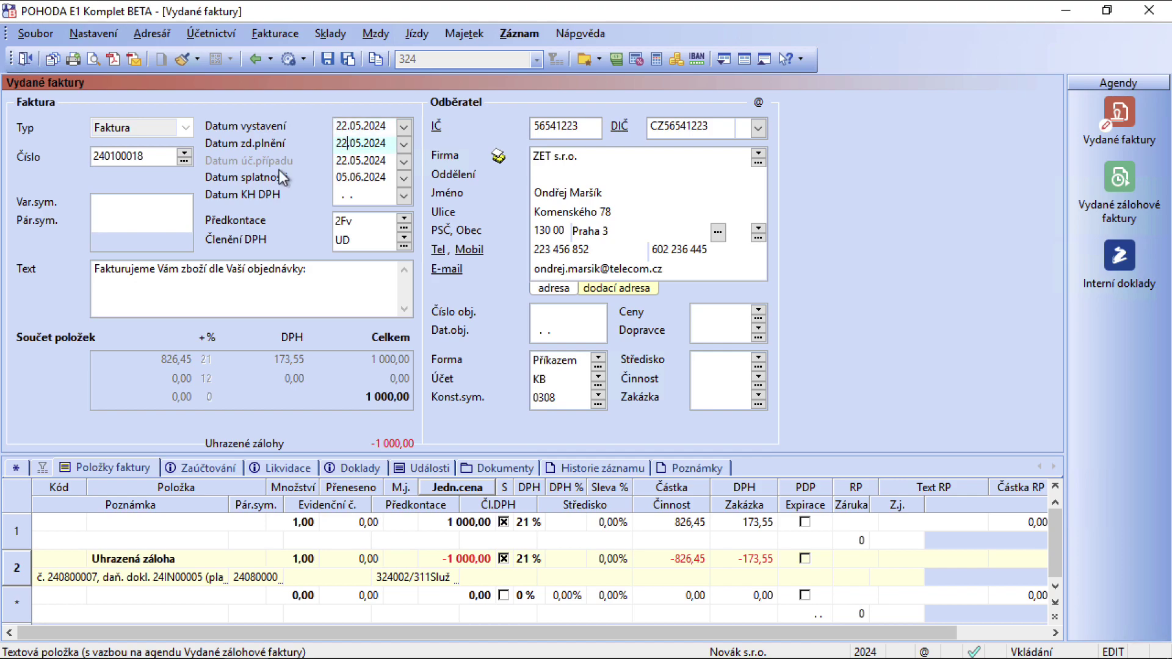
{"action": "left_click", "coordinate": [325, 61]}
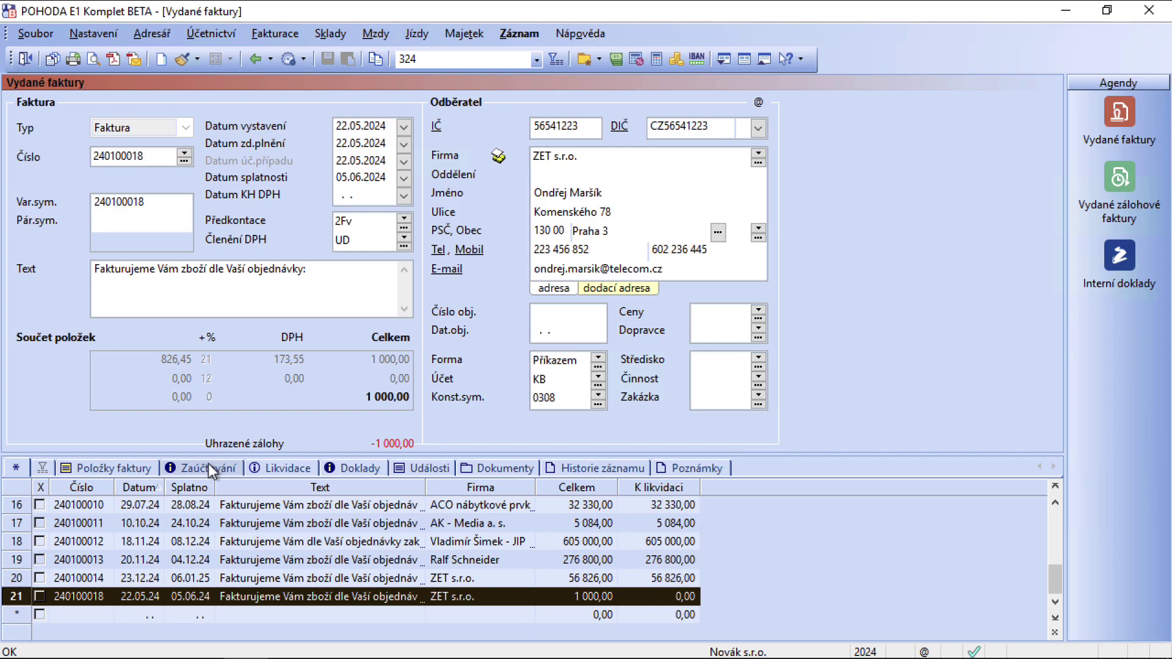
{"action": "left_click", "coordinate": [207, 463]}
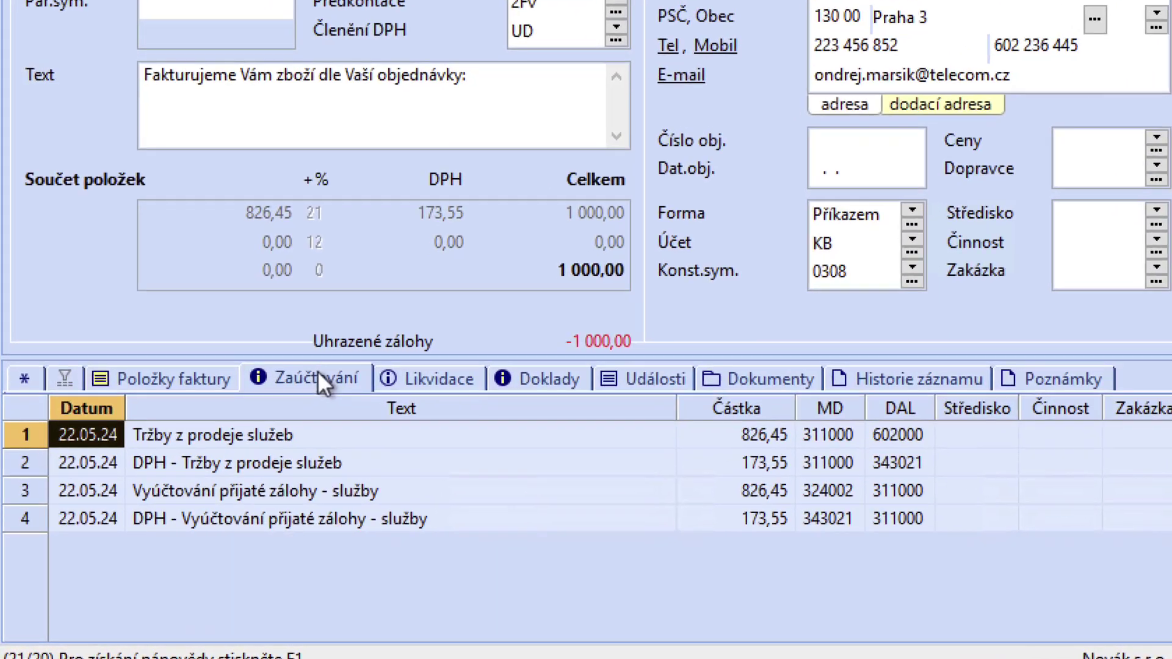